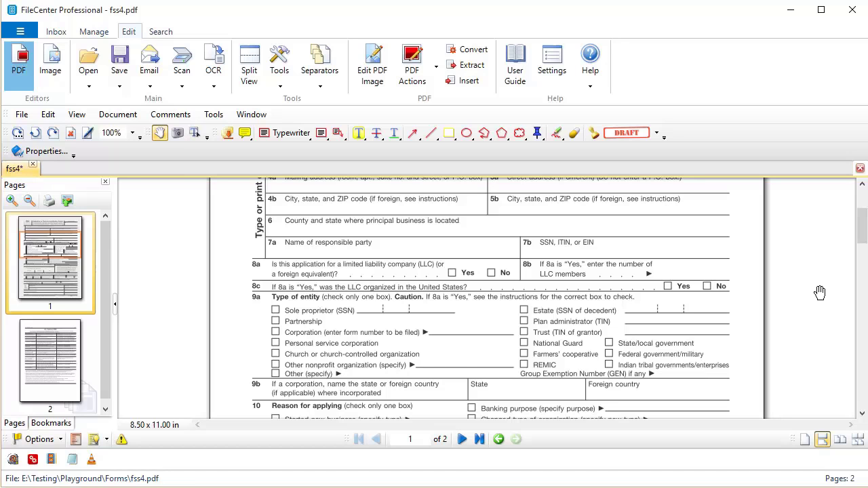
- Place the standard Approved stamp on page 1 of the form, over the type of entity section
{"action": "left_click", "coordinate": [657, 134]}
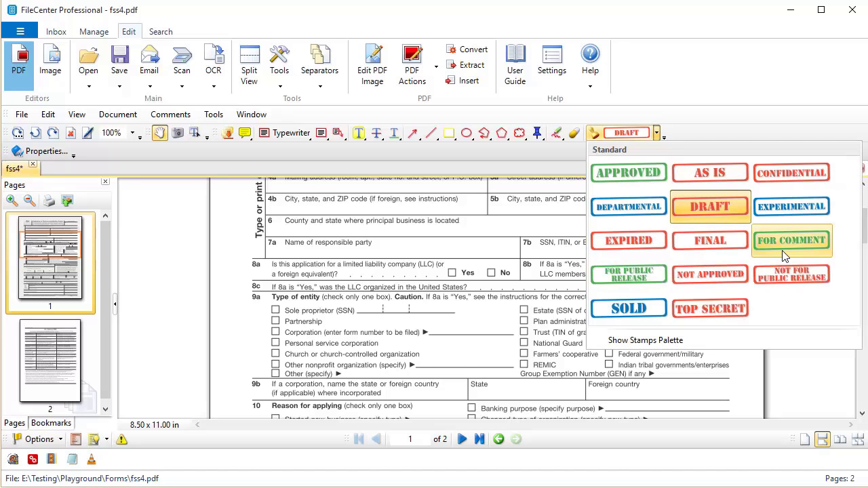
{"action": "left_click", "coordinate": [627, 173]}
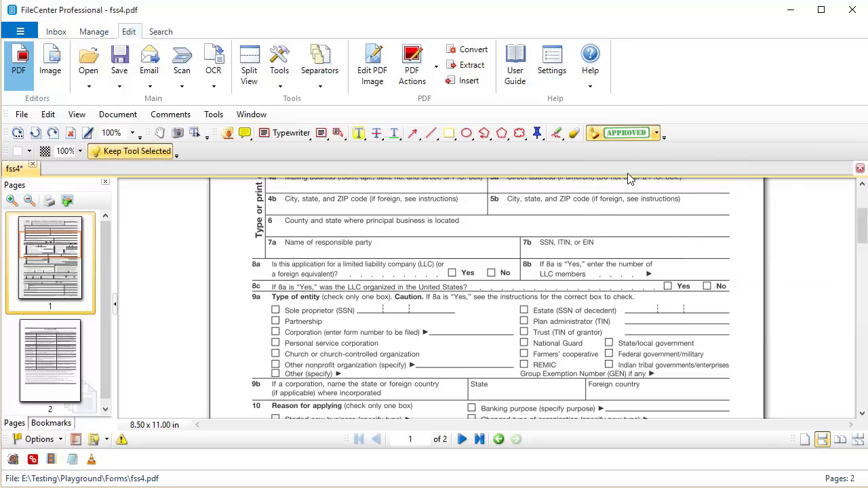
{"action": "left_click", "coordinate": [485, 313]}
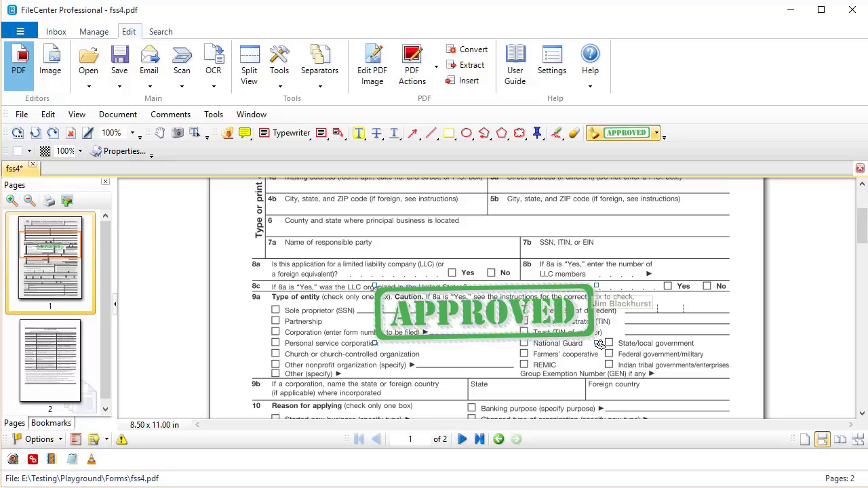
- Enlarge the Approved stamp and shift it up and to the left so it covers lines 7a to 9a
{"action": "left_click_drag", "start_coordinate": [596, 281], "coordinate": [730, 249]}
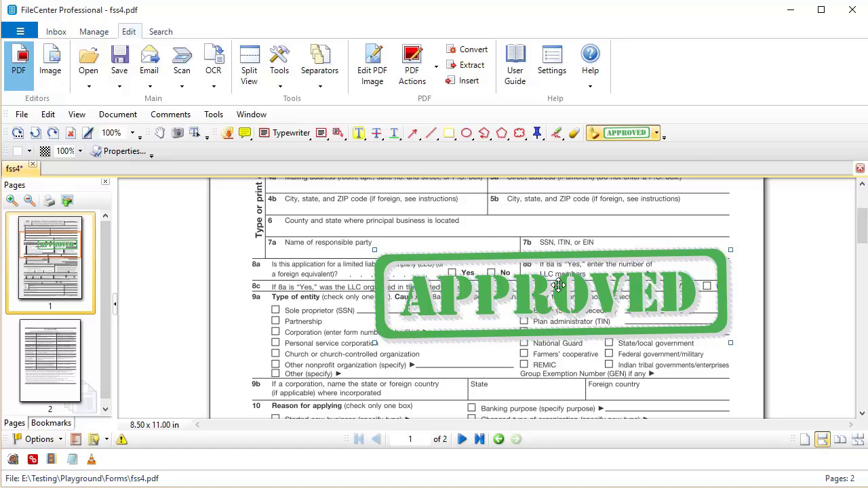
{"action": "left_click_drag", "start_coordinate": [553, 265], "coordinate": [497, 248]}
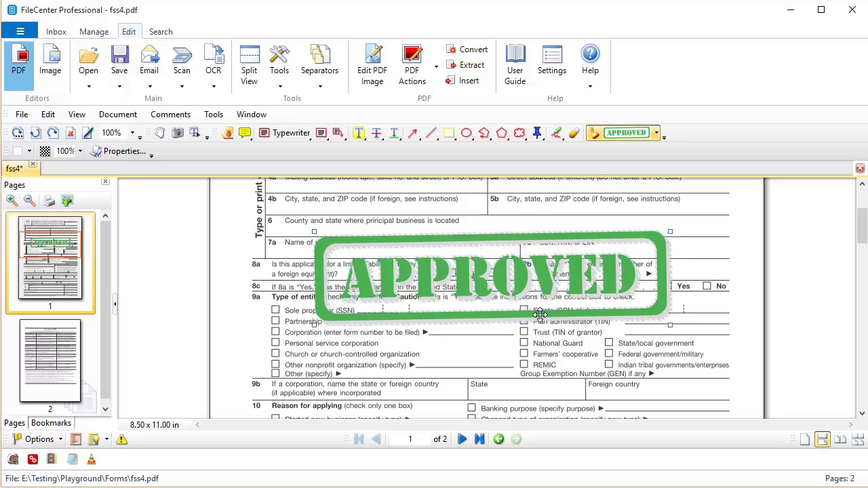
{"action": "key", "text": "Escape"}
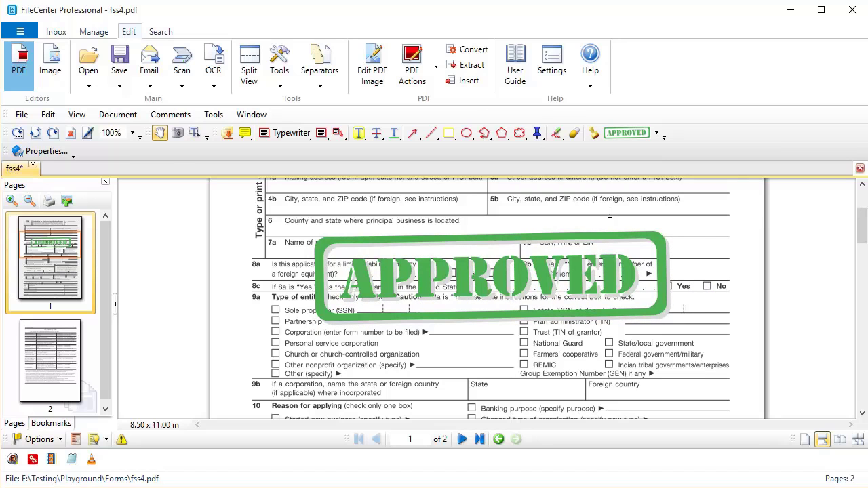
- Delete the Approved stamp from page 1
{"action": "left_click", "coordinate": [482, 273]}
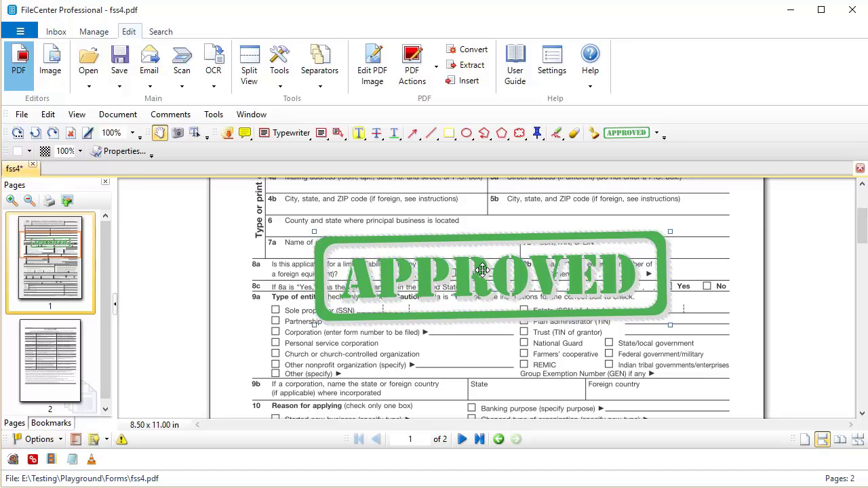
{"action": "key", "text": "Delete"}
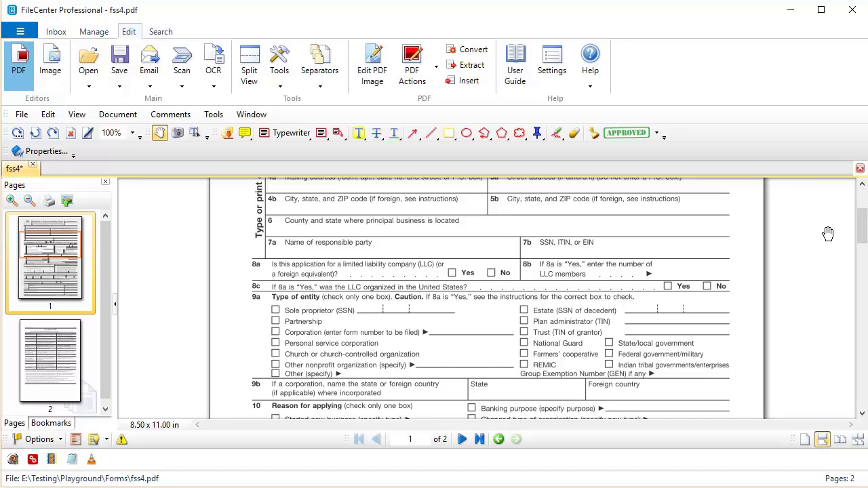
- Create a new stamp collection named Custom in the Stamps Palette
{"action": "left_click", "coordinate": [657, 135]}
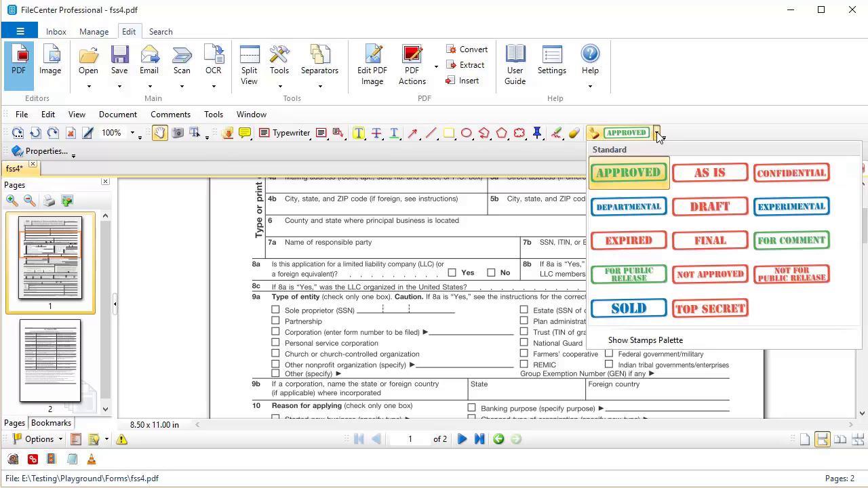
{"action": "left_click", "coordinate": [647, 342]}
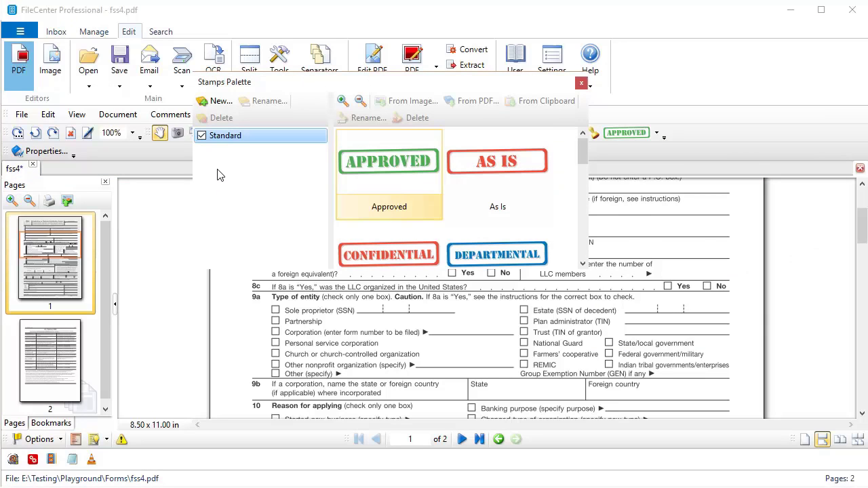
{"action": "left_click", "coordinate": [221, 107]}
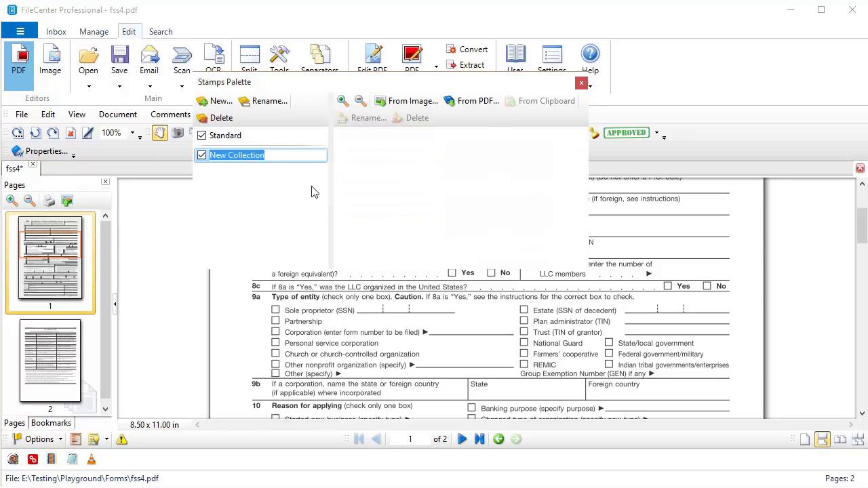
{"action": "type", "text": "Custom"}
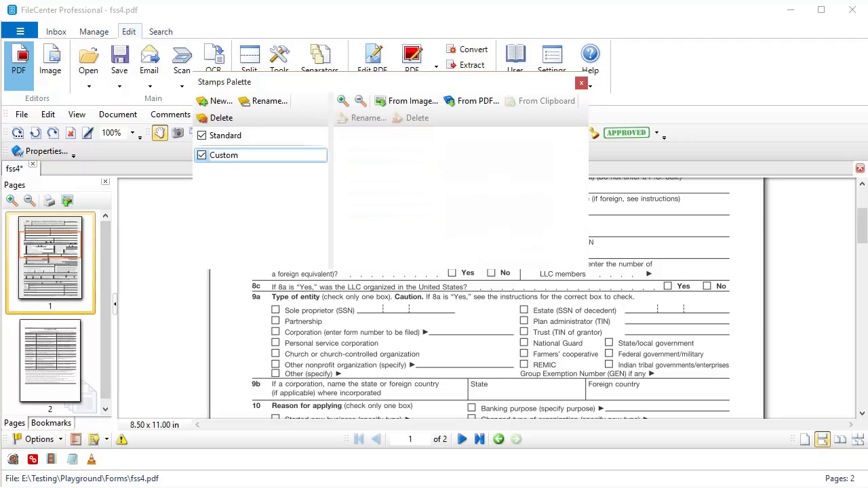
{"action": "key", "text": "Return"}
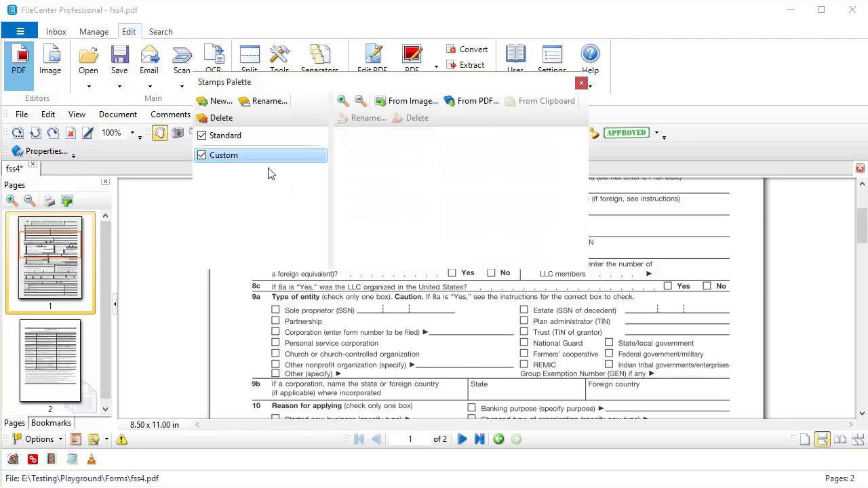
- Add a stamp to the Custom collection from the image file rejected_stamp.png and close the Stamps Palette
{"action": "left_click", "coordinate": [404, 102]}
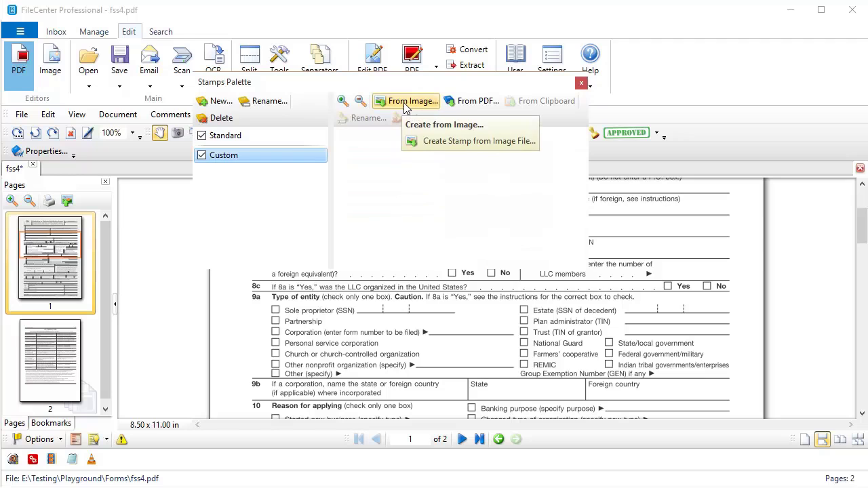
{"action": "left_click", "coordinate": [479, 141]}
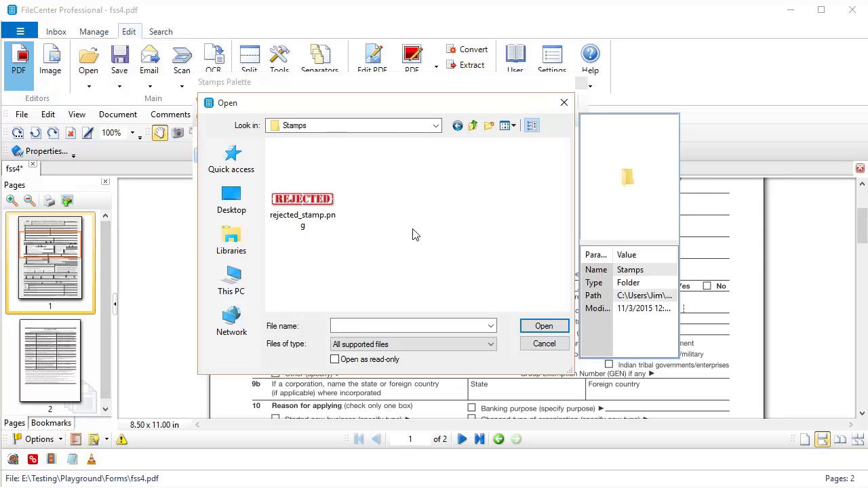
{"action": "left_click", "coordinate": [324, 205]}
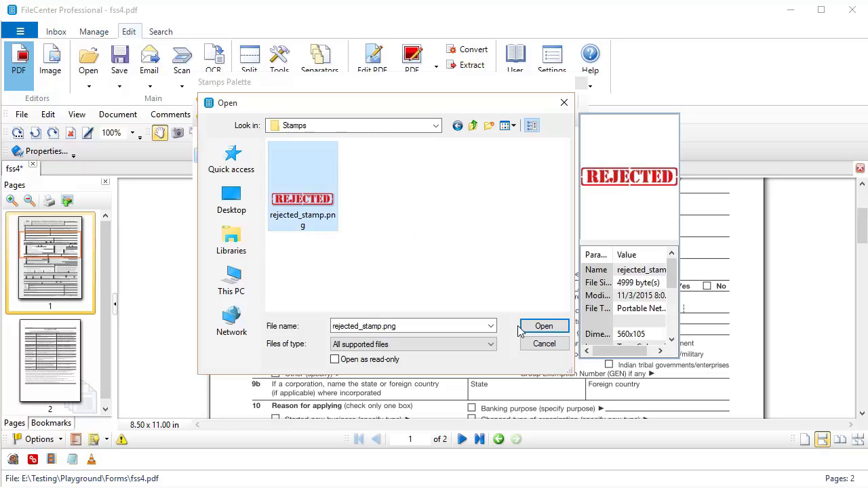
{"action": "left_click", "coordinate": [540, 329]}
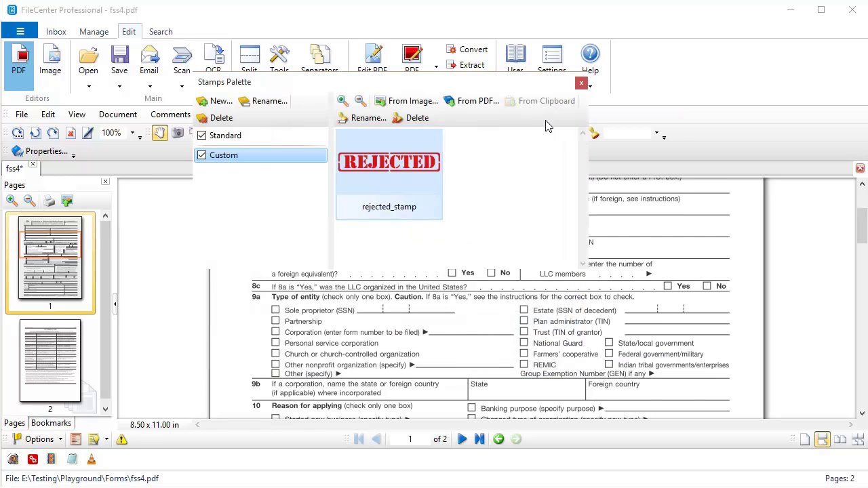
{"action": "left_click", "coordinate": [581, 83]}
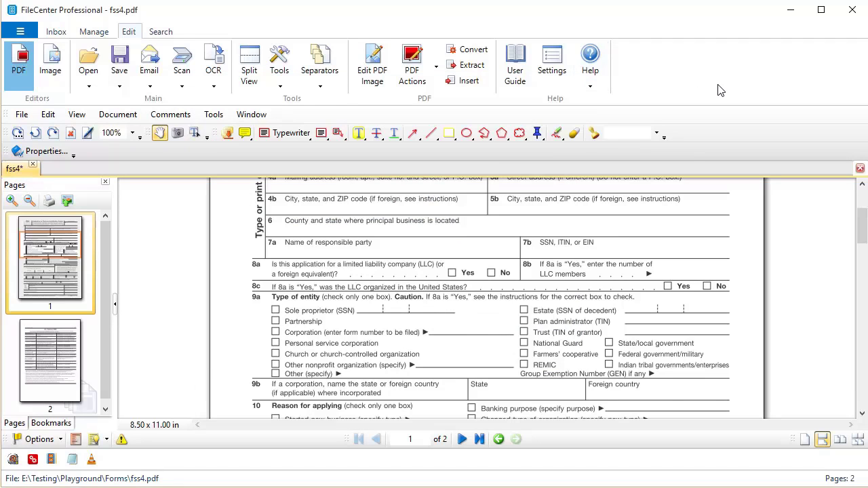
- Place the custom Rejected stamp on page 1, over the type of entity section, and leave the stamp tool
{"action": "left_click", "coordinate": [656, 136]}
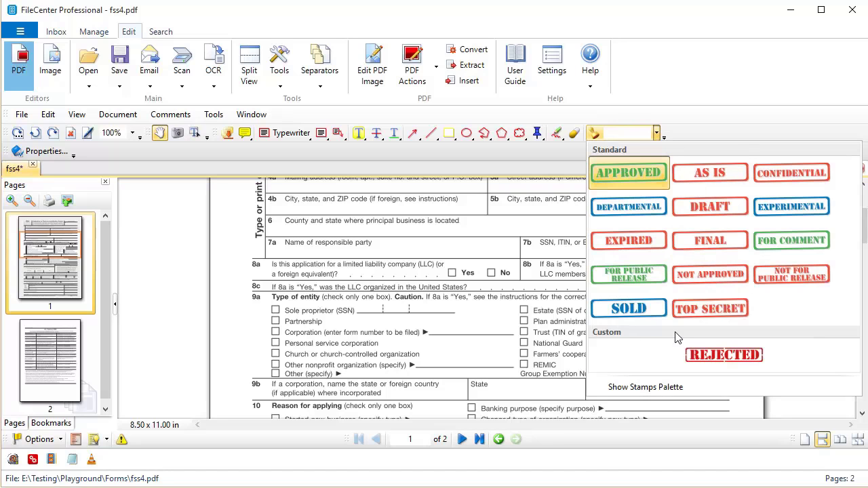
{"action": "left_click", "coordinate": [738, 360]}
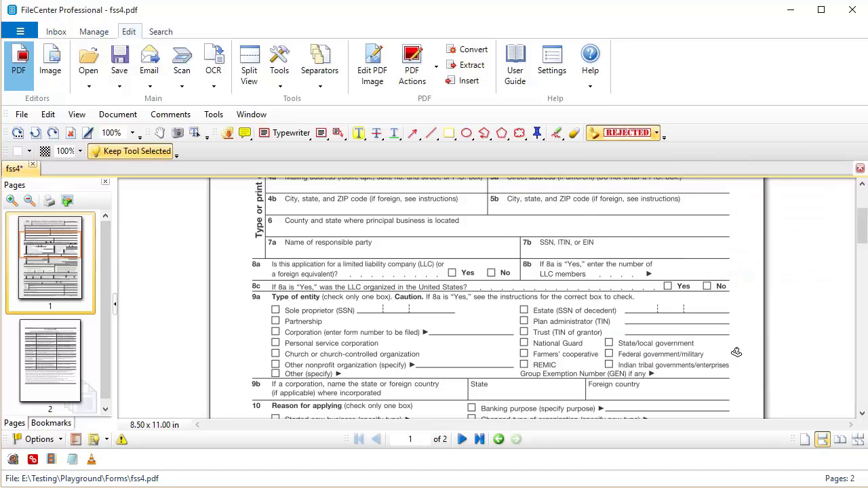
{"action": "left_click", "coordinate": [486, 312]}
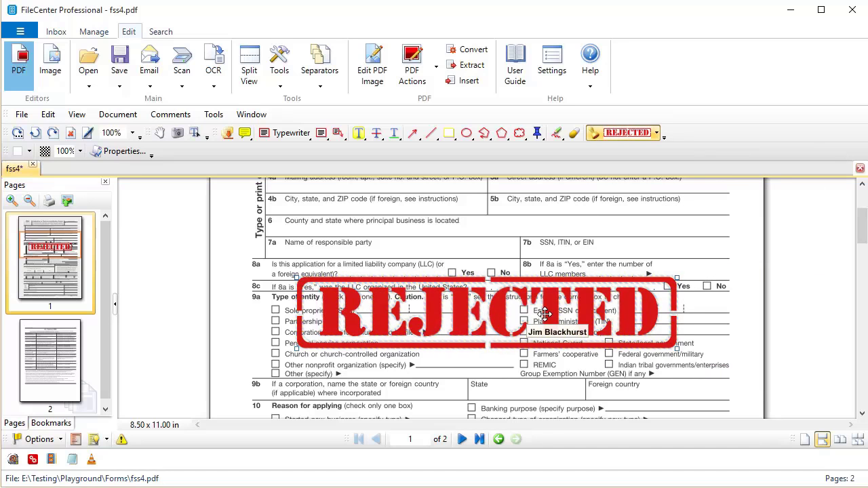
{"action": "key", "text": "Escape"}
{"action": "key", "text": "Escape"}
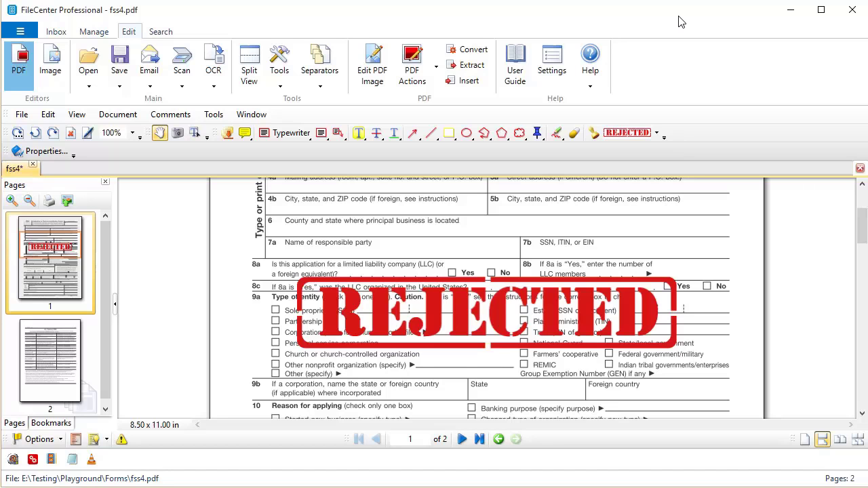
- Review the Identity options in the PDF editor's preferences without changing them
{"action": "left_click", "coordinate": [48, 114]}
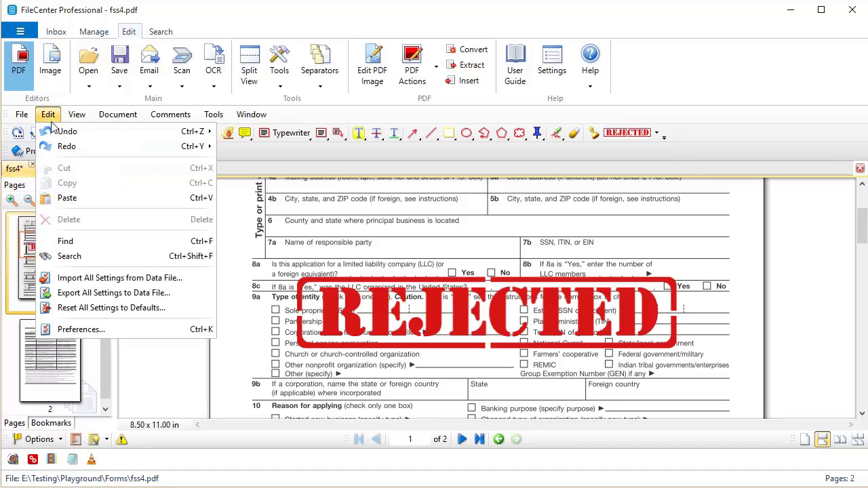
{"action": "left_click", "coordinate": [82, 331]}
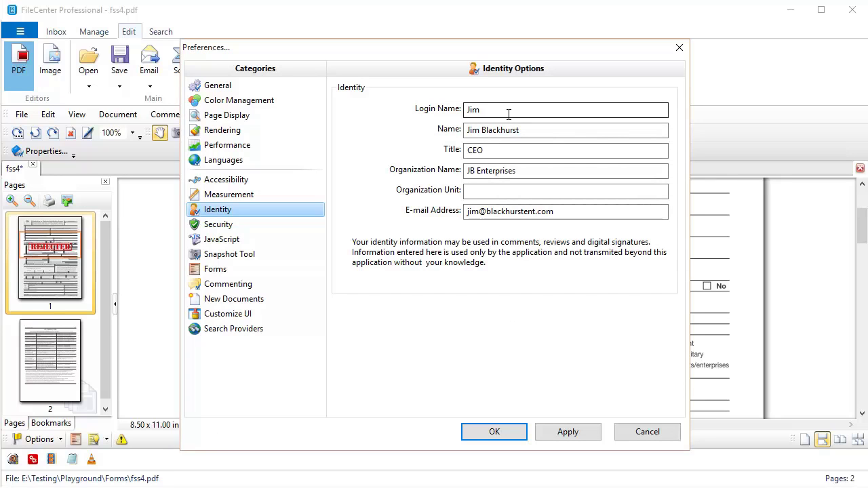
{"action": "left_click", "coordinate": [644, 431]}
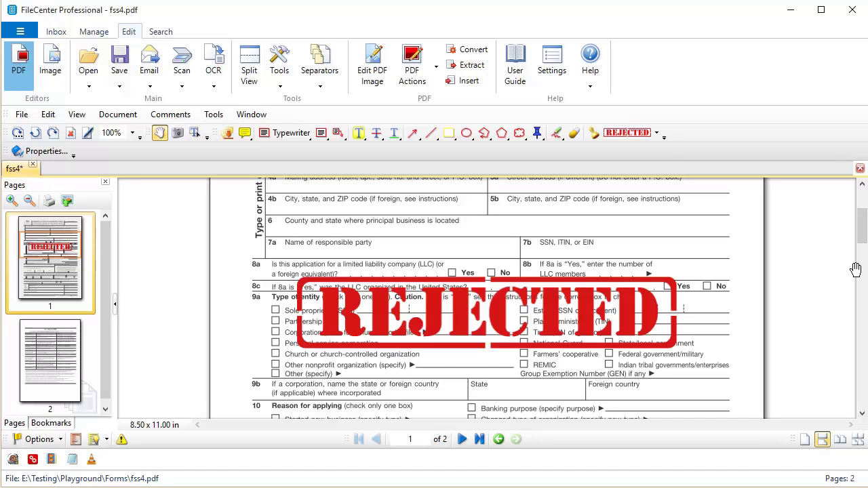
- Paste the copied dynamic_stamps.pdf into the custom stamps folder reached from the Miscellaneous settings, and close the folder and settings
{"action": "left_click", "coordinate": [555, 63]}
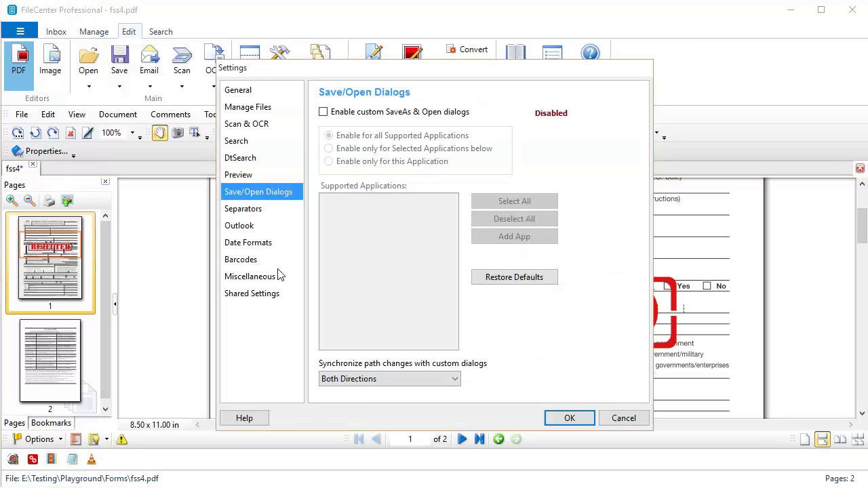
{"action": "left_click", "coordinate": [261, 278]}
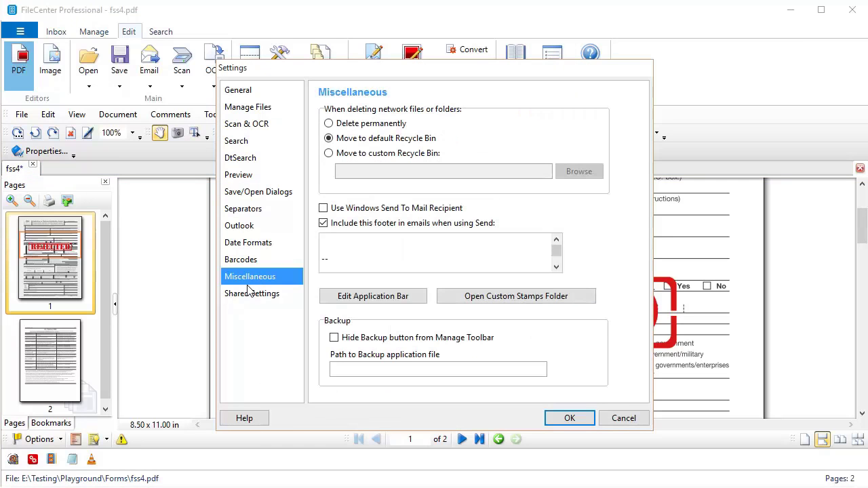
{"action": "left_click", "coordinate": [522, 304]}
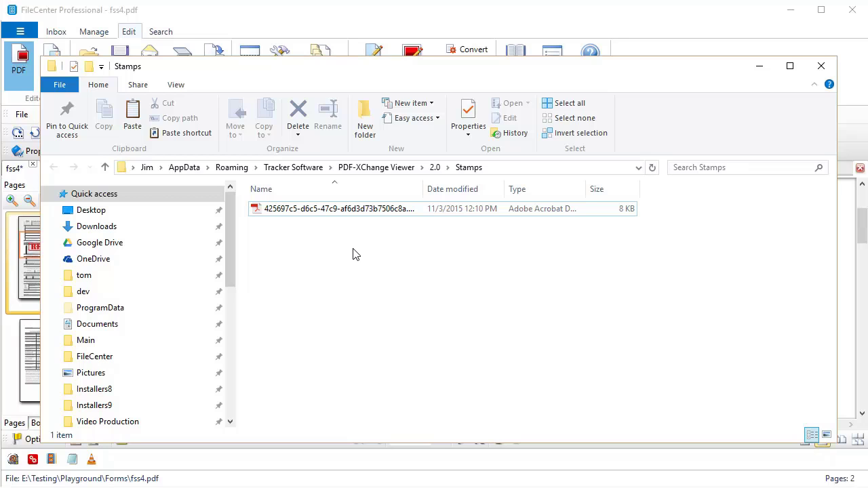
{"action": "key", "text": "ctrl+v"}
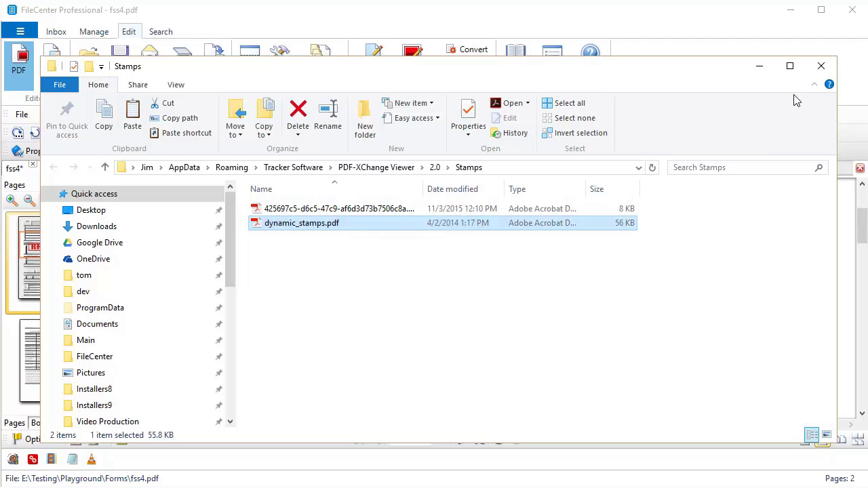
{"action": "left_click", "coordinate": [819, 70]}
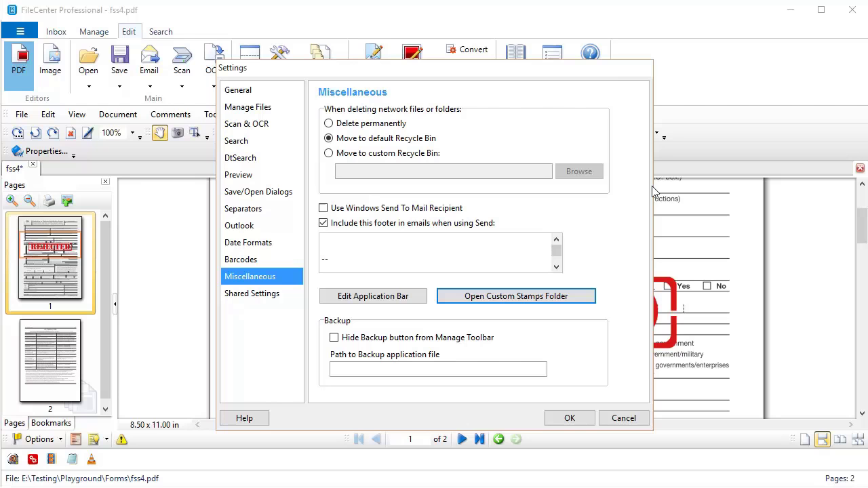
{"action": "left_click", "coordinate": [623, 418]}
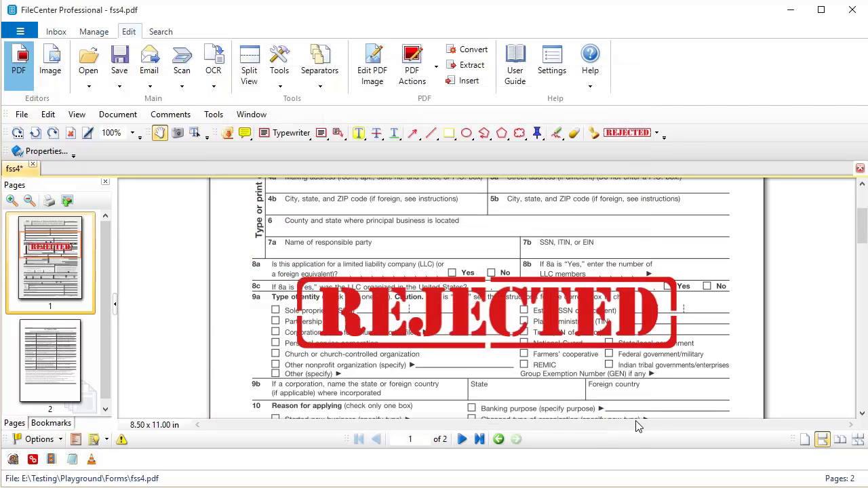
- Place the dynamic Approved stamp in the blank area below the footnotes on page 2
{"action": "key", "text": "ctrl+End"}
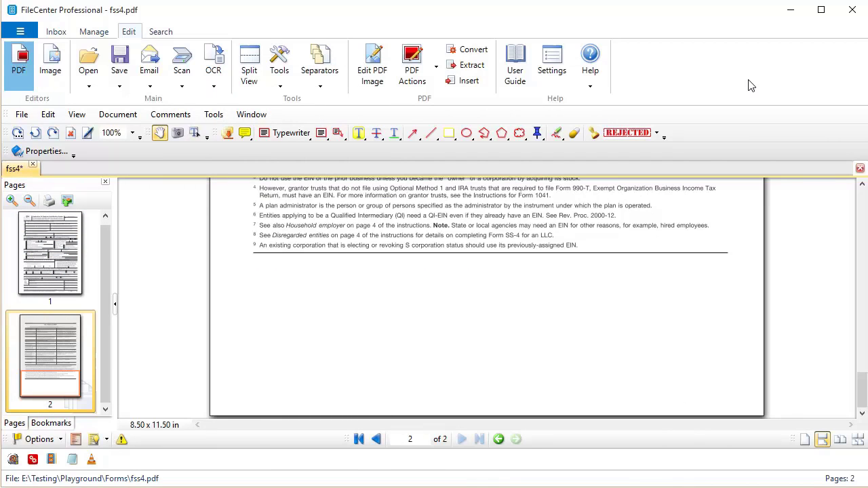
{"action": "left_click", "coordinate": [657, 133]}
{"action": "left_click_drag", "start_coordinate": [852, 231], "coordinate": [852, 334]}
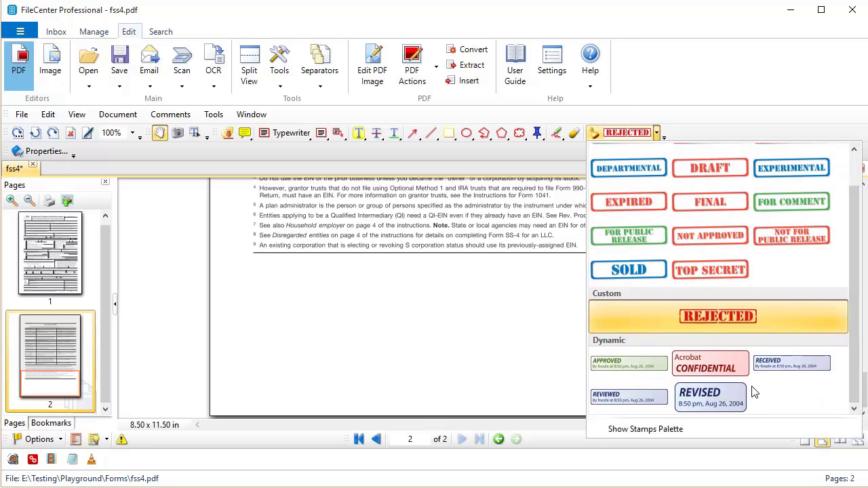
{"action": "left_click", "coordinate": [645, 369]}
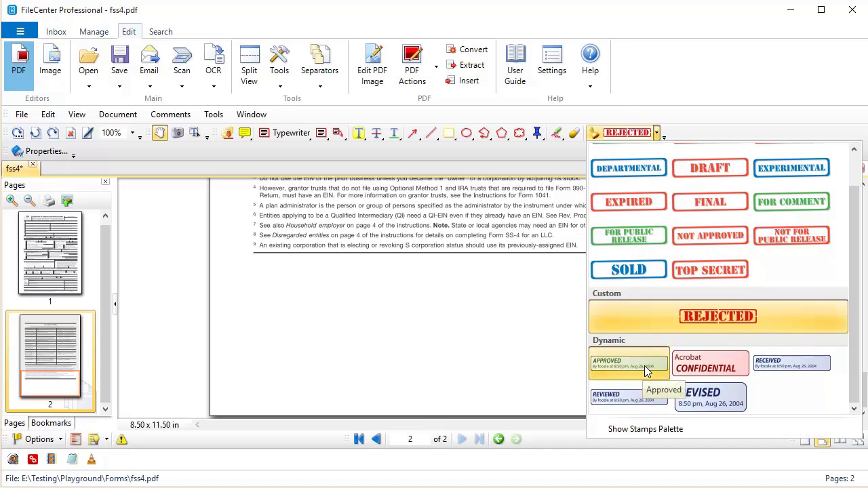
{"action": "left_click", "coordinate": [443, 336]}
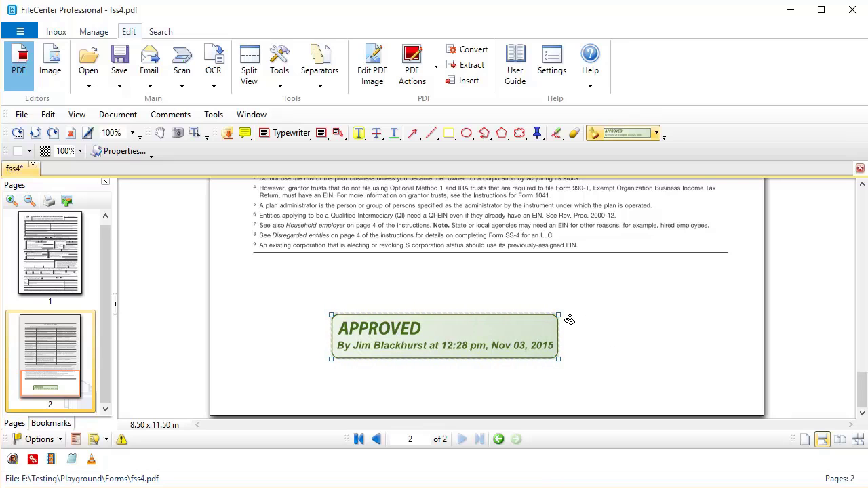
- Enlarge the Approved stamp on page 2 to about two thirds of the page width and leave the stamp tool
{"action": "left_click_drag", "start_coordinate": [558, 314], "coordinate": [575, 284]}
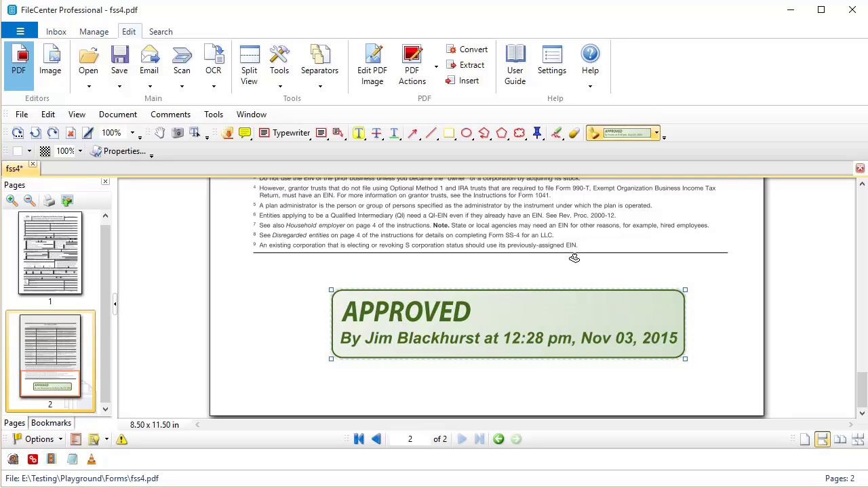
{"action": "key", "text": "Escape"}
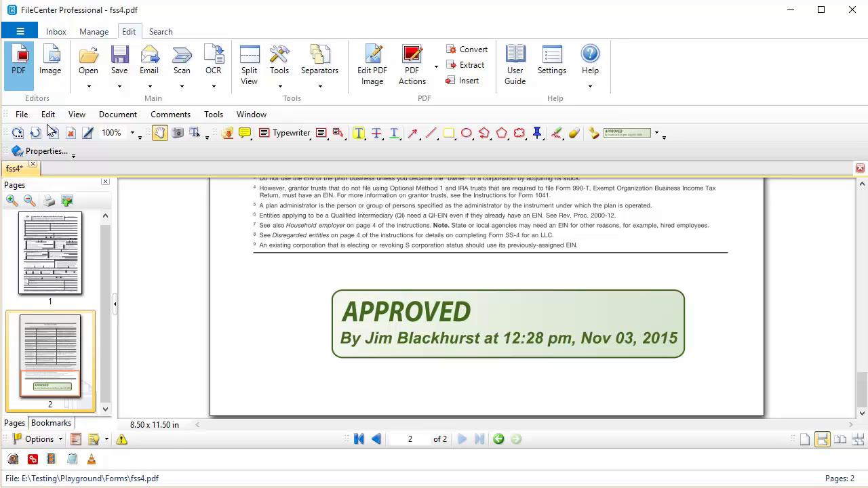
- Try choosing Document and Stamps as the content to print for the form, and cancel without printing
{"action": "left_click", "coordinate": [23, 117]}
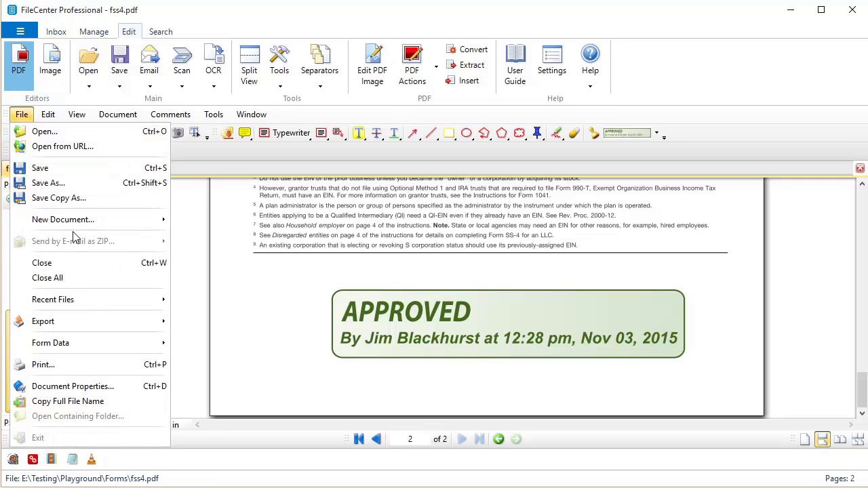
{"action": "left_click", "coordinate": [93, 364]}
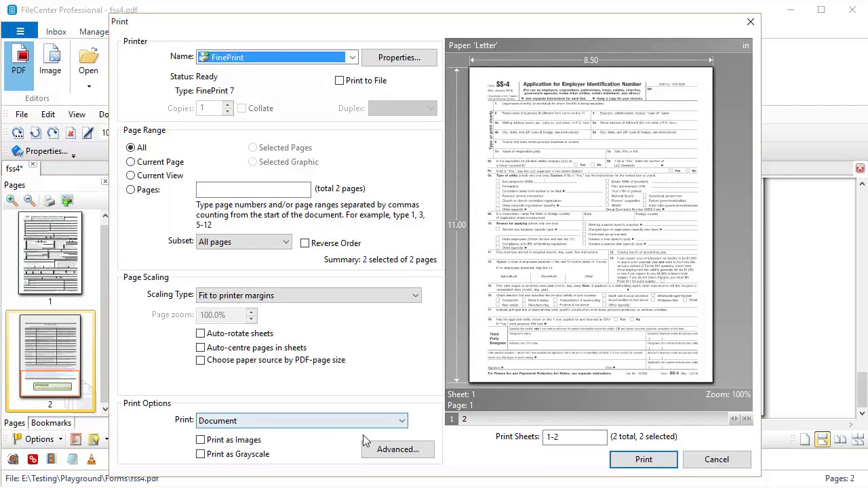
{"action": "left_click", "coordinate": [404, 422]}
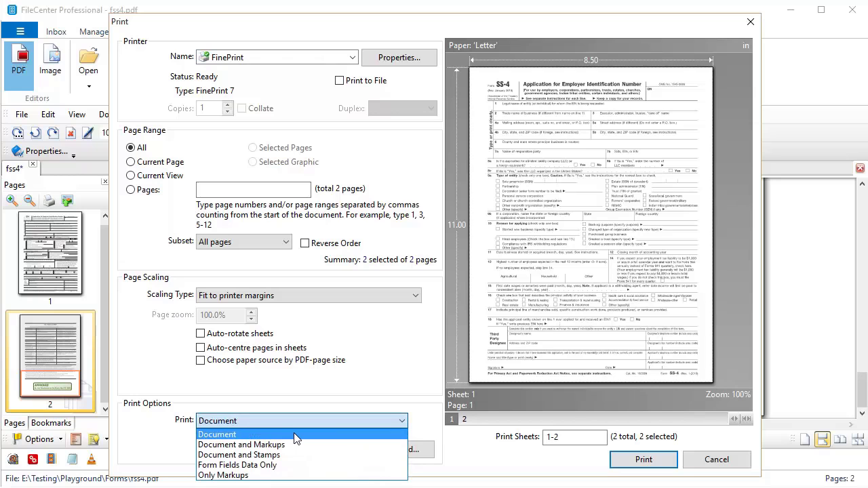
{"action": "left_click", "coordinate": [297, 436]}
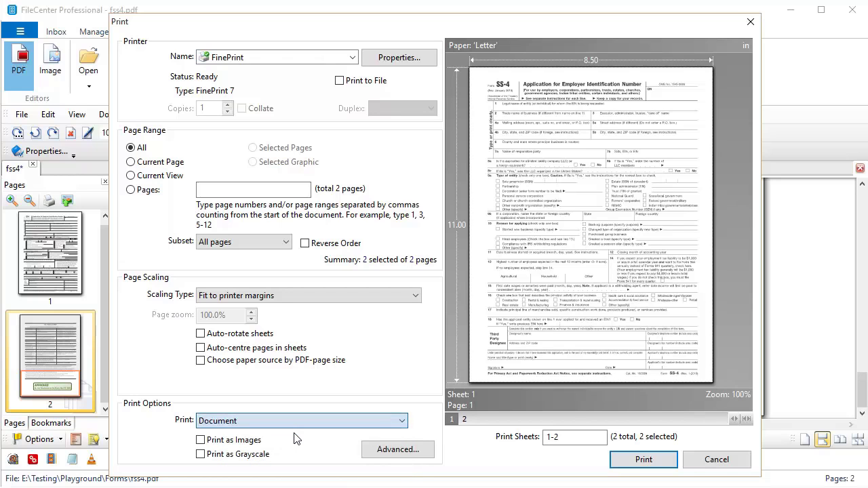
{"action": "left_click", "coordinate": [403, 423]}
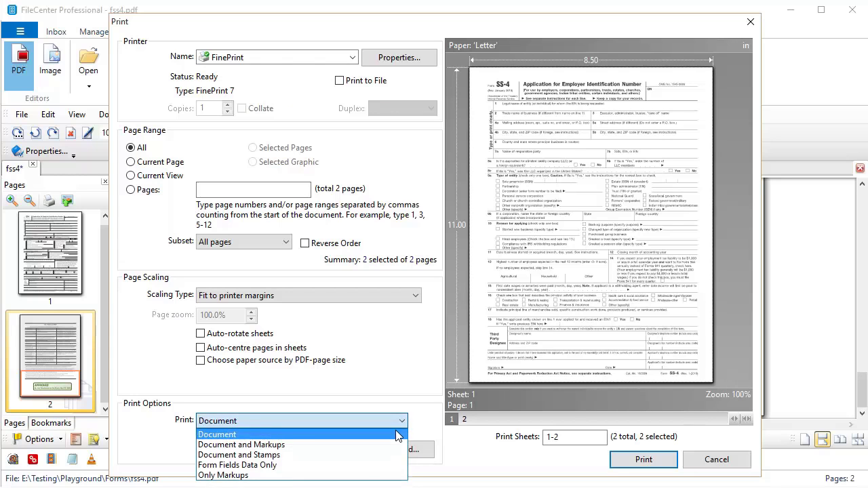
{"action": "left_click", "coordinate": [383, 462]}
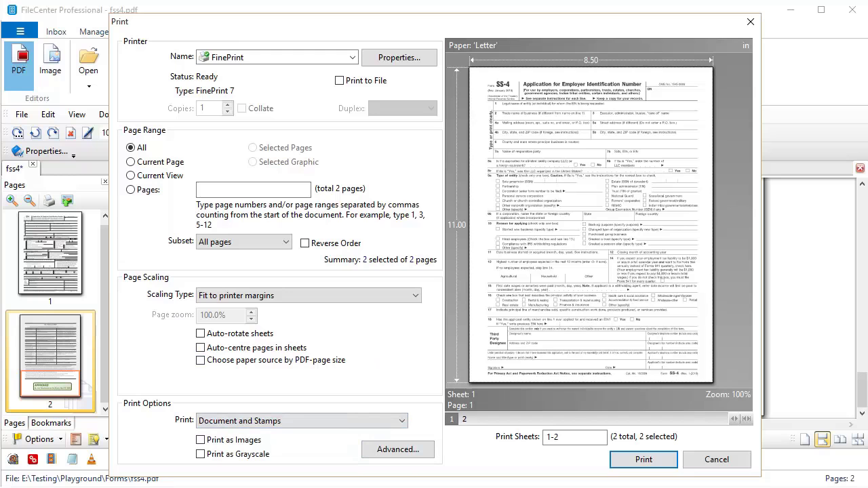
{"action": "left_click", "coordinate": [691, 463]}
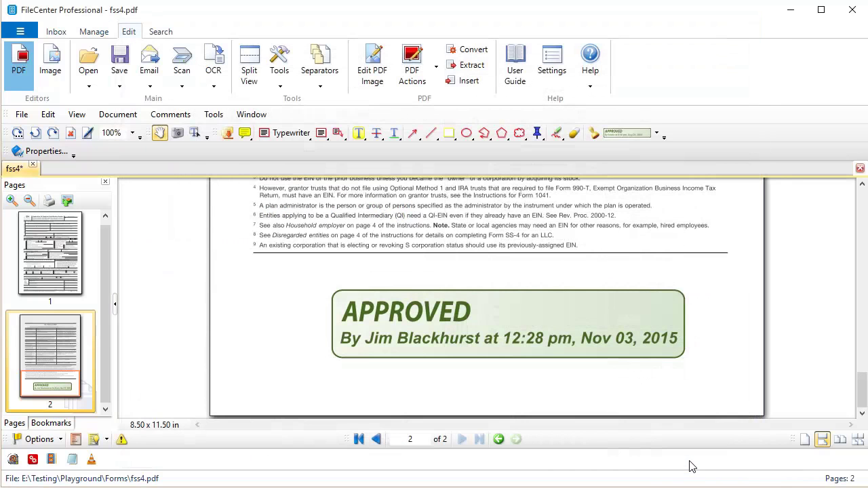